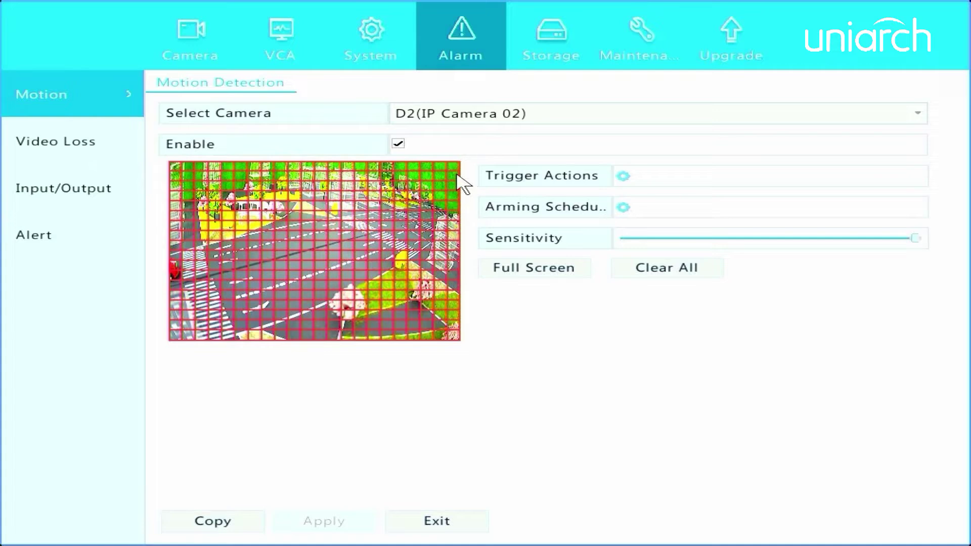
# - For camera D2, clear all motion detection areas and lower sensitivity to 94
pyautogui.click(919, 114)
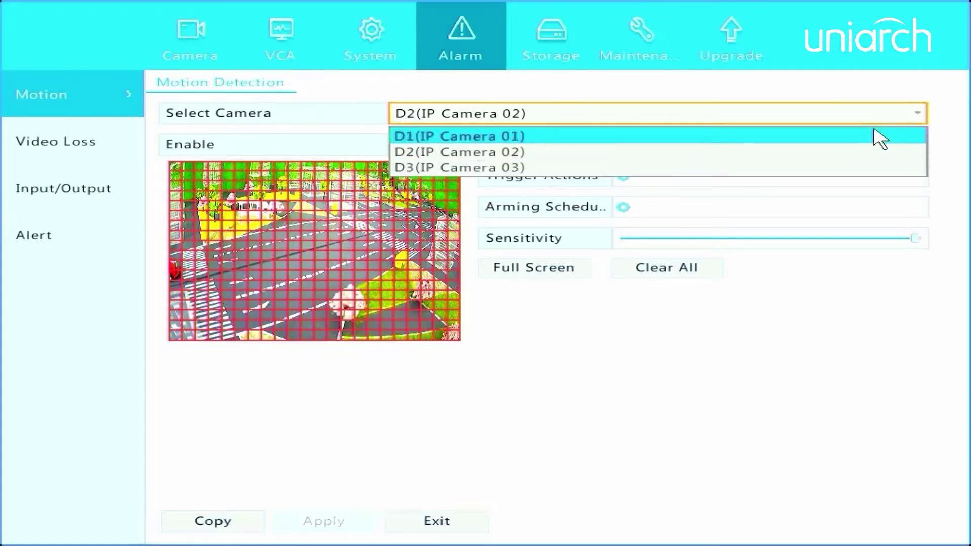
pyautogui.click(867, 152)
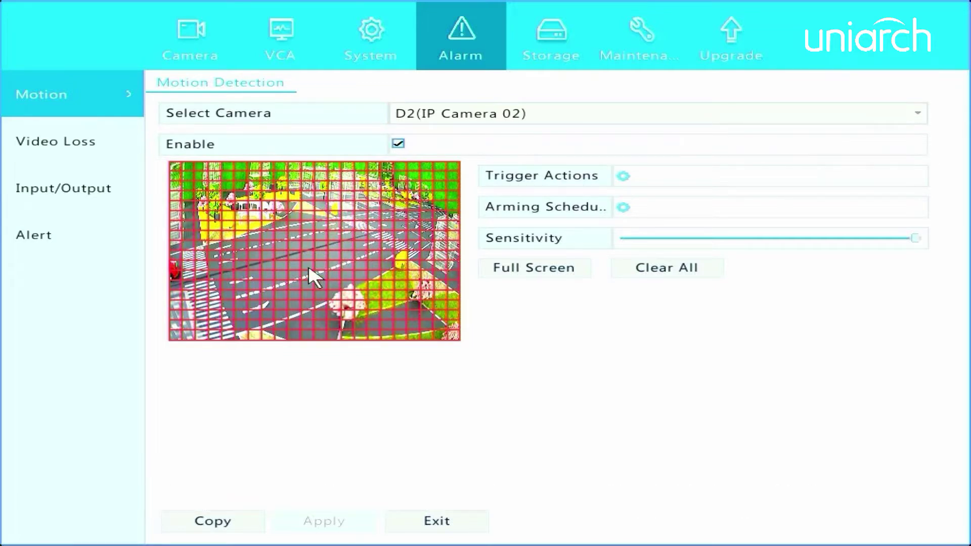
pyautogui.click(636, 274)
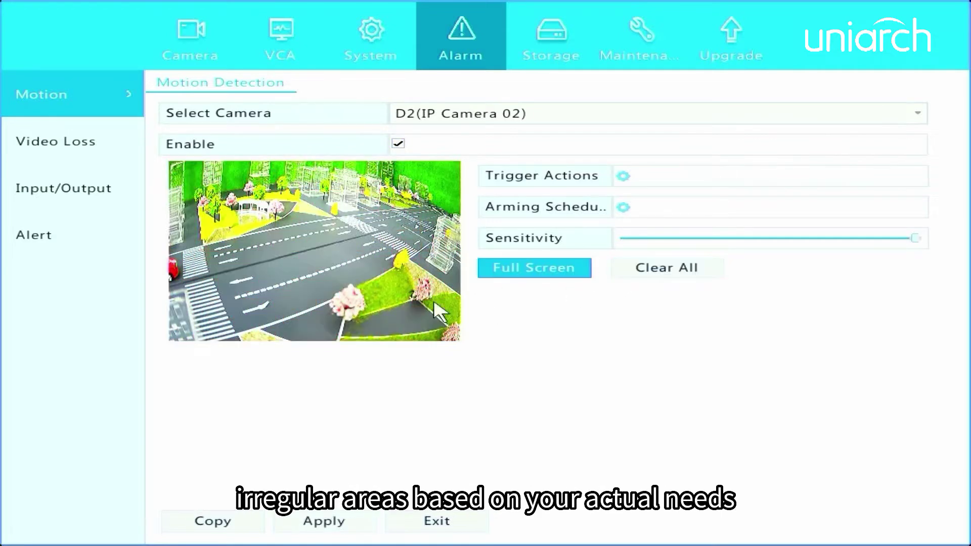
pyautogui.moveTo(207, 201); pyautogui.dragTo(407, 307)
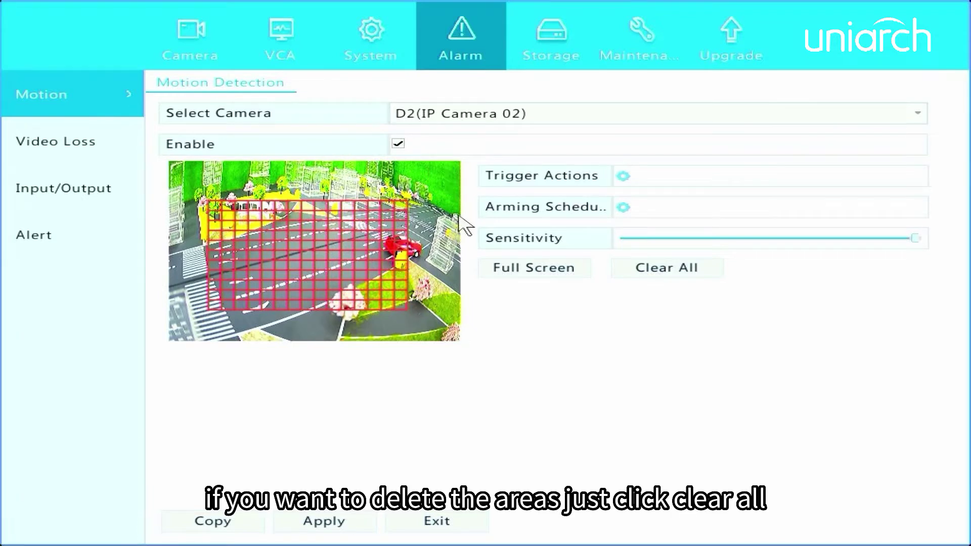
pyautogui.click(699, 268)
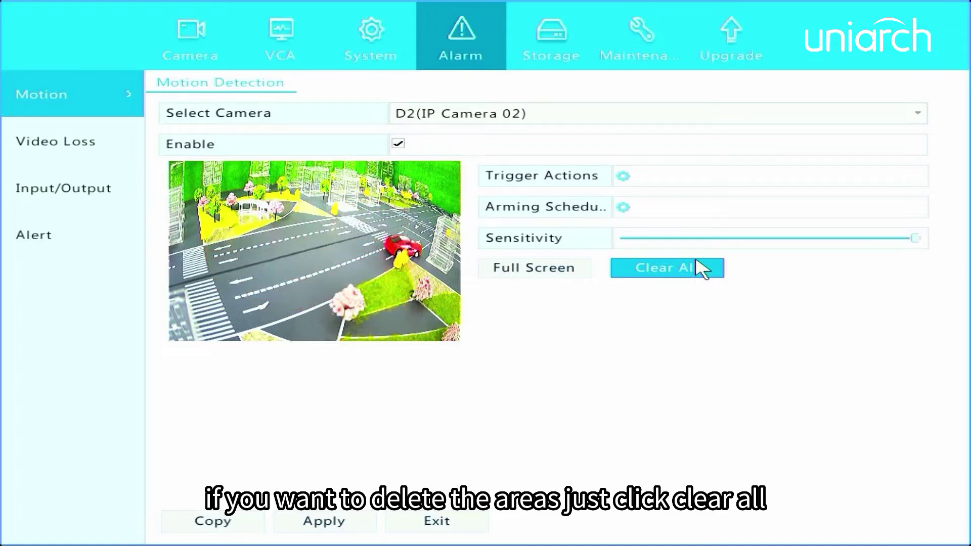
pyautogui.moveTo(869, 251)
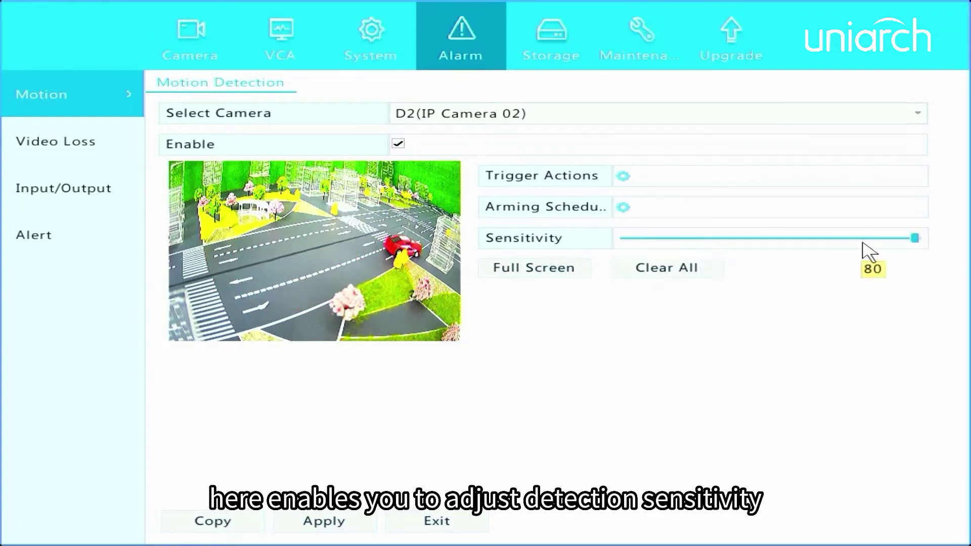
pyautogui.moveTo(863, 243); pyautogui.dragTo(904, 249)
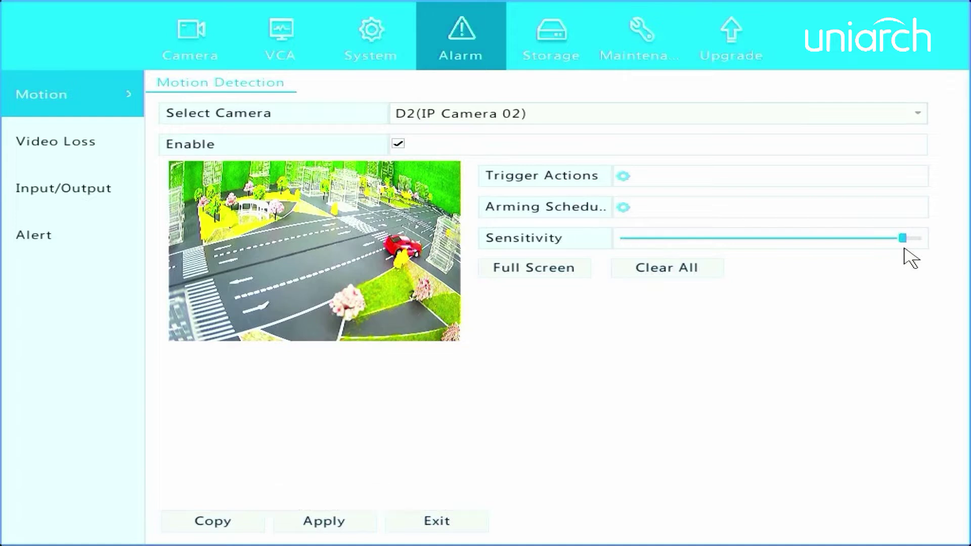
pyautogui.click(649, 181)
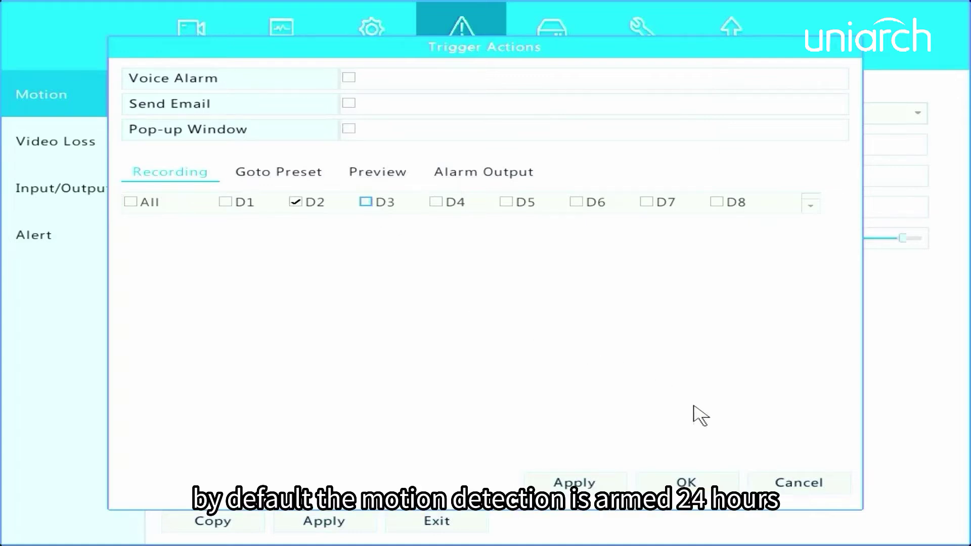
pyautogui.click(752, 484)
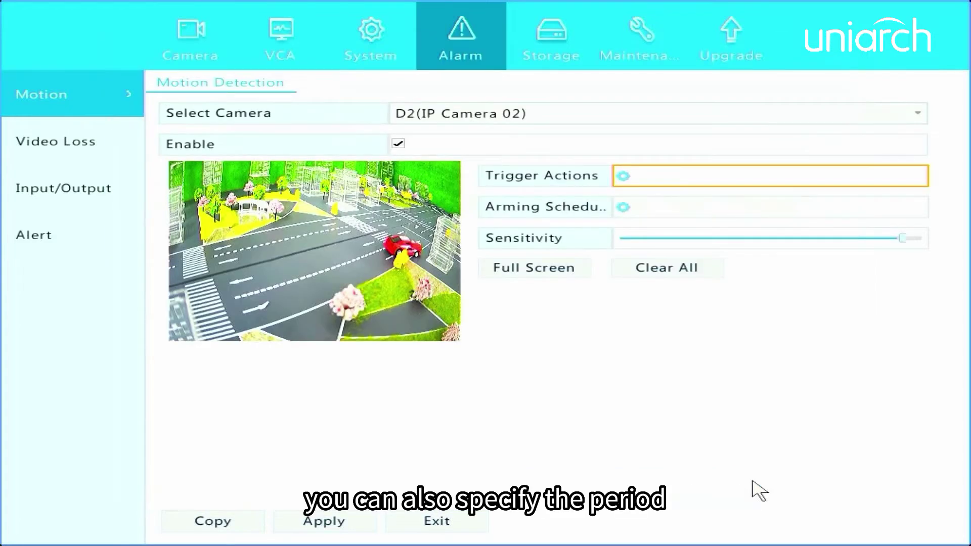
# - In D2's arming schedule, set Monday's first period to 00:00–12:00
pyautogui.click(623, 207)
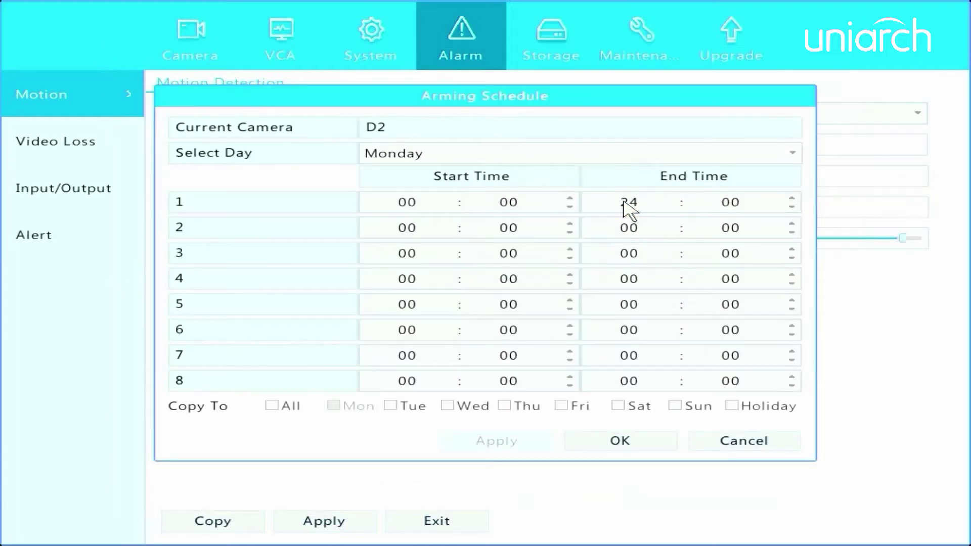
pyautogui.click(798, 156)
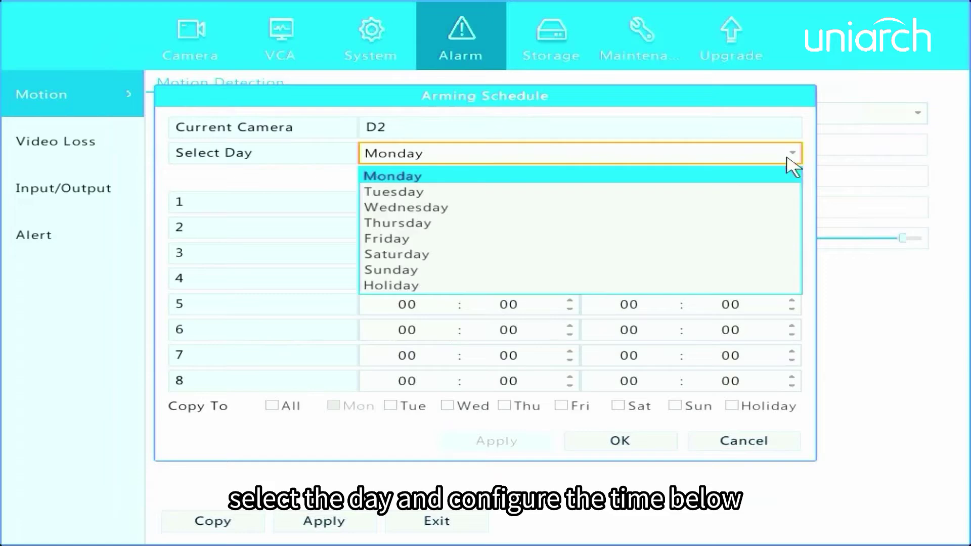
pyautogui.click(766, 181)
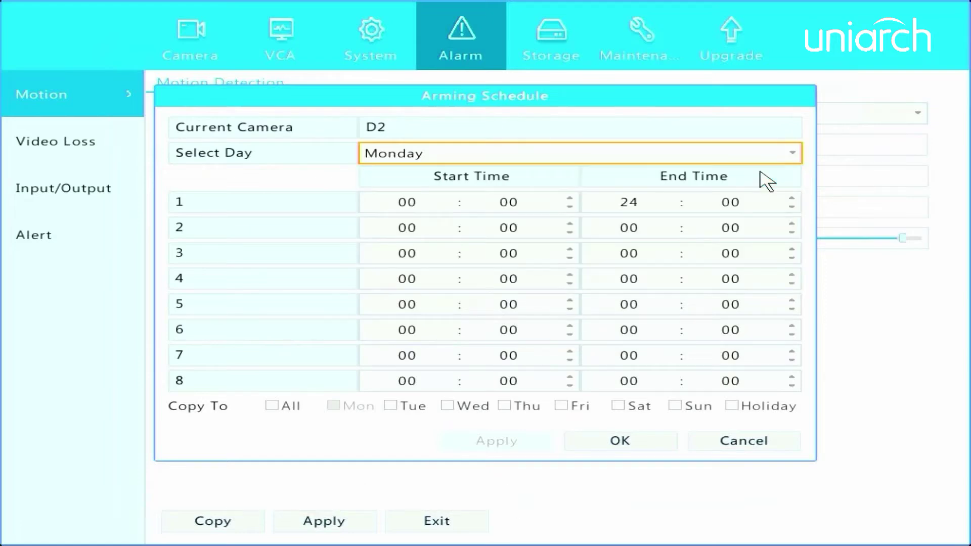
pyautogui.click(452, 205)
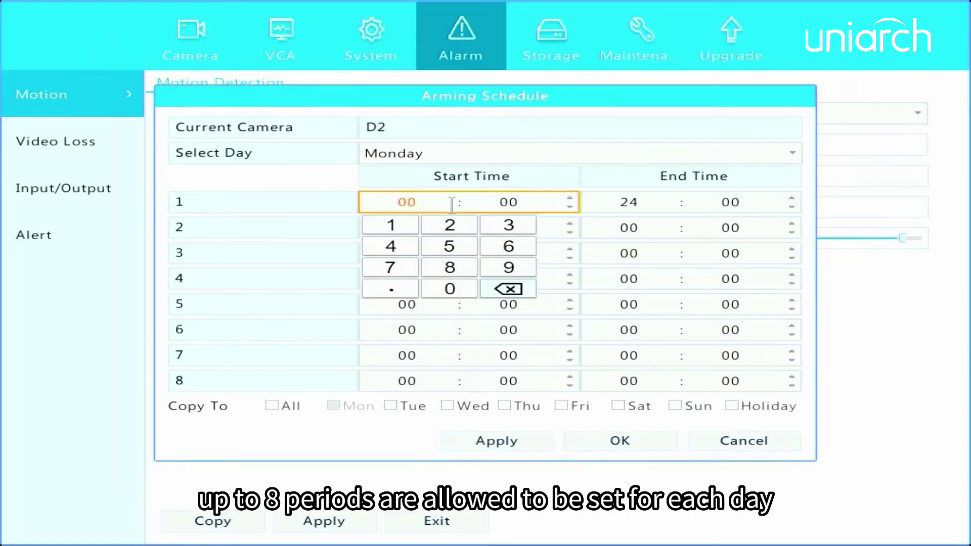
pyautogui.click(444, 293)
pyautogui.click(444, 294)
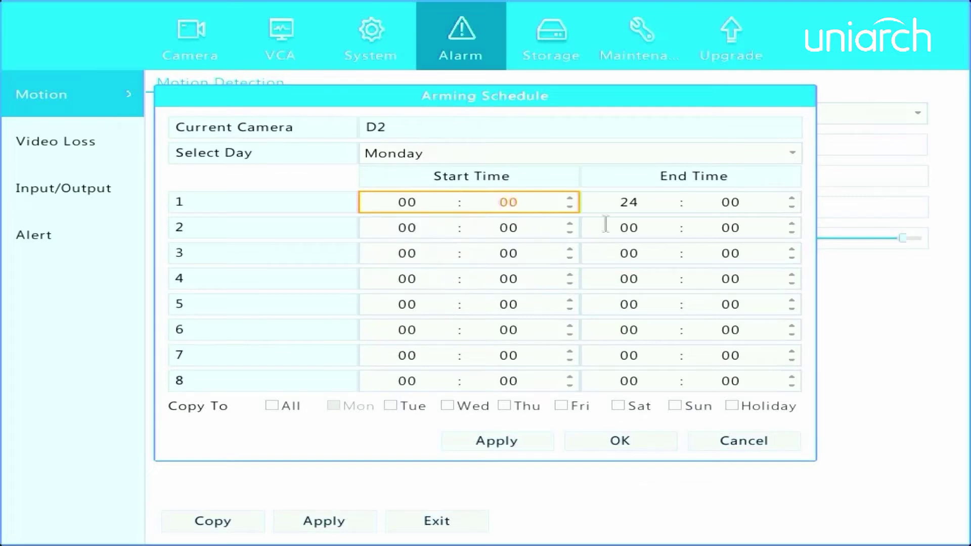
pyautogui.click(652, 208)
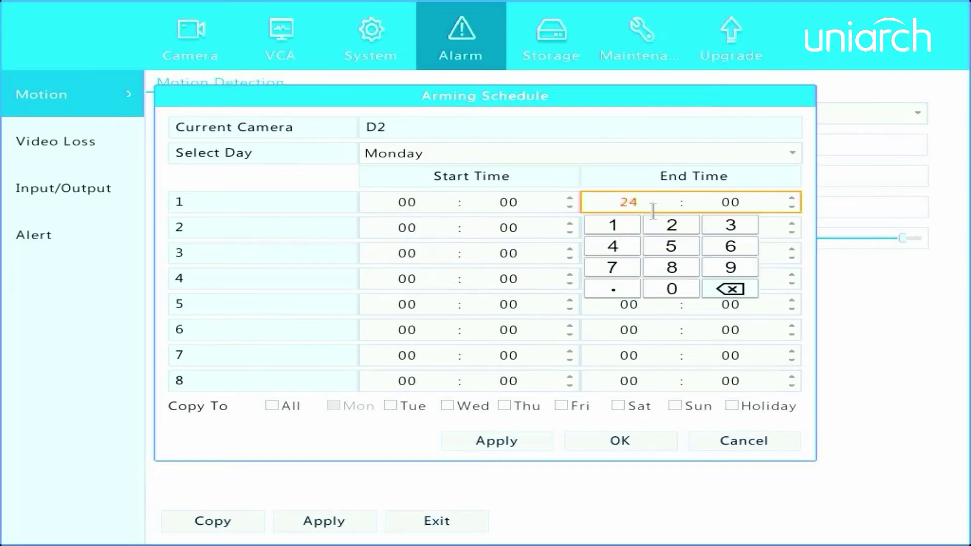
pyautogui.click(628, 224)
pyautogui.click(651, 226)
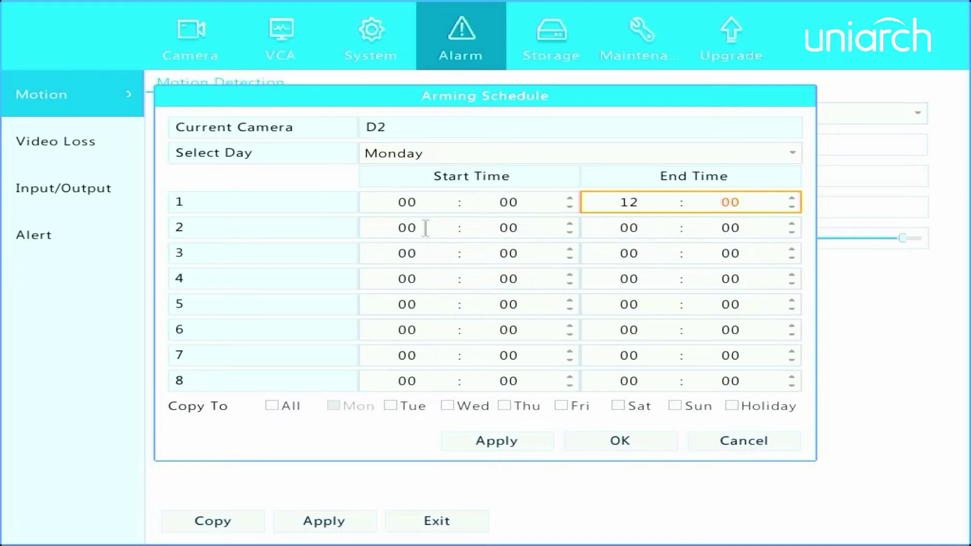
# - Enter a second Monday period of 13:00–24:00, then cancel the schedule
pyautogui.click(426, 228)
pyautogui.click(402, 252)
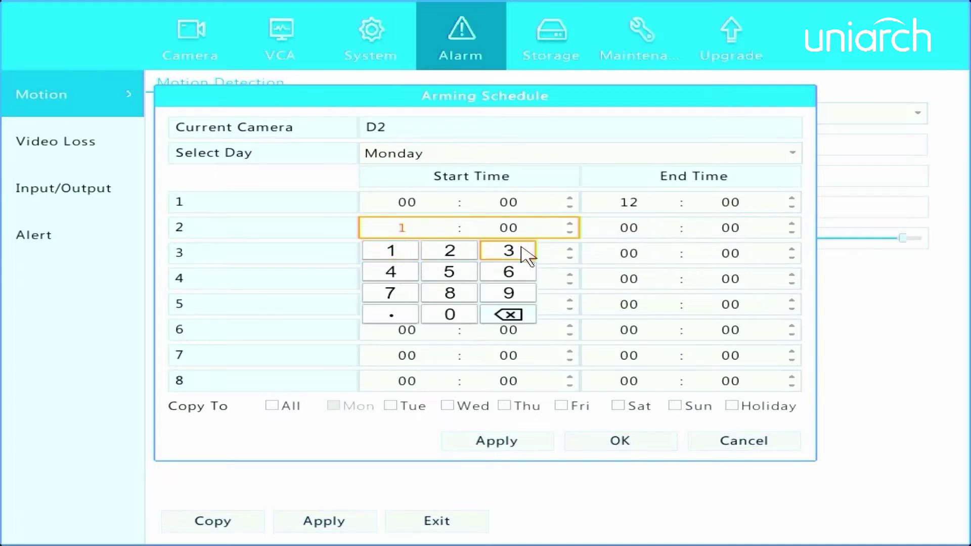
pyautogui.click(525, 253)
pyautogui.click(648, 229)
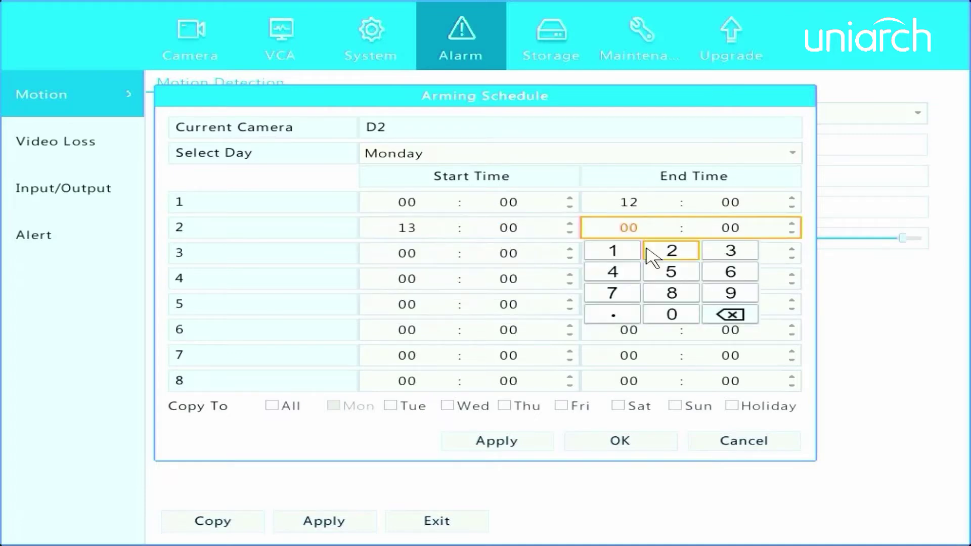
pyautogui.click(652, 256)
pyautogui.click(613, 274)
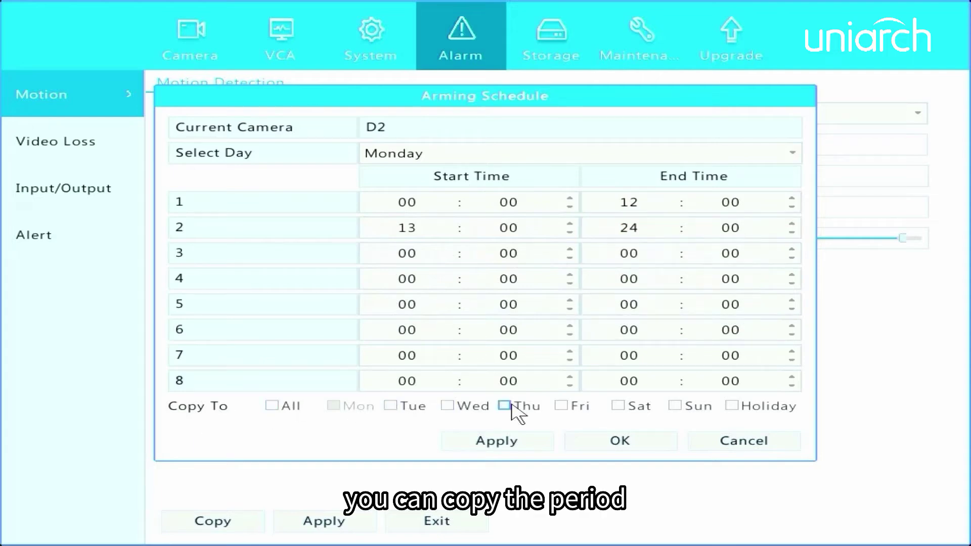
pyautogui.click(748, 444)
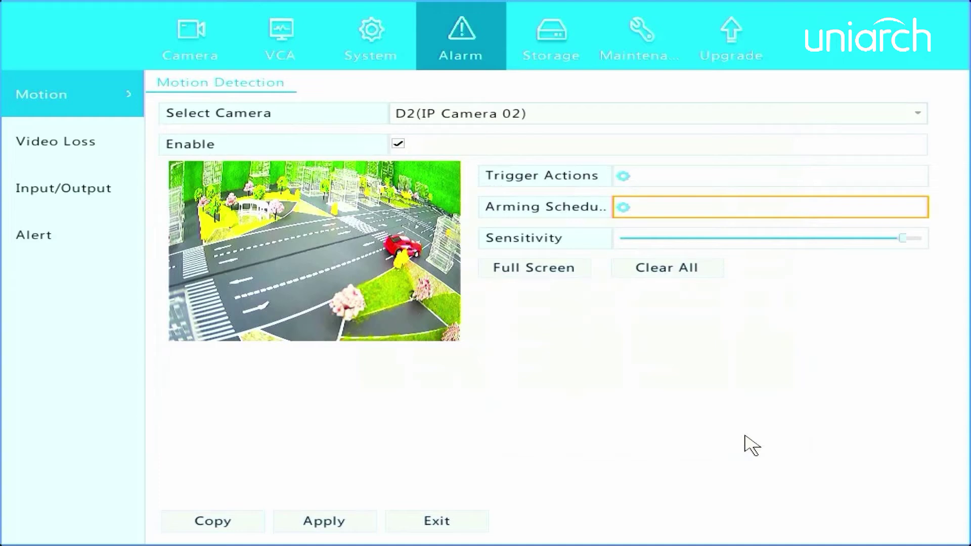
# - Set camera D1's video loss alarm to Disabled, leaving its trigger actions unchanged
pyautogui.click(95, 139)
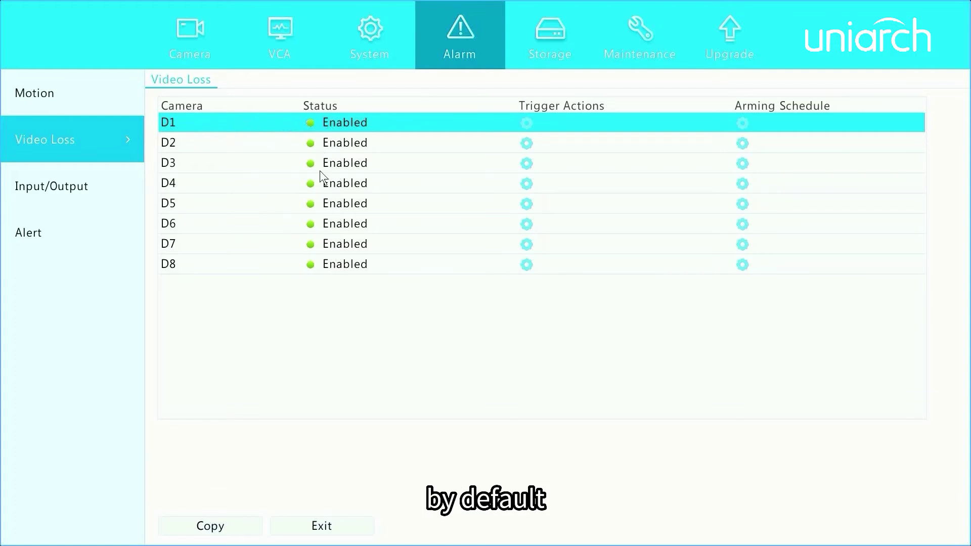
pyautogui.click(312, 123)
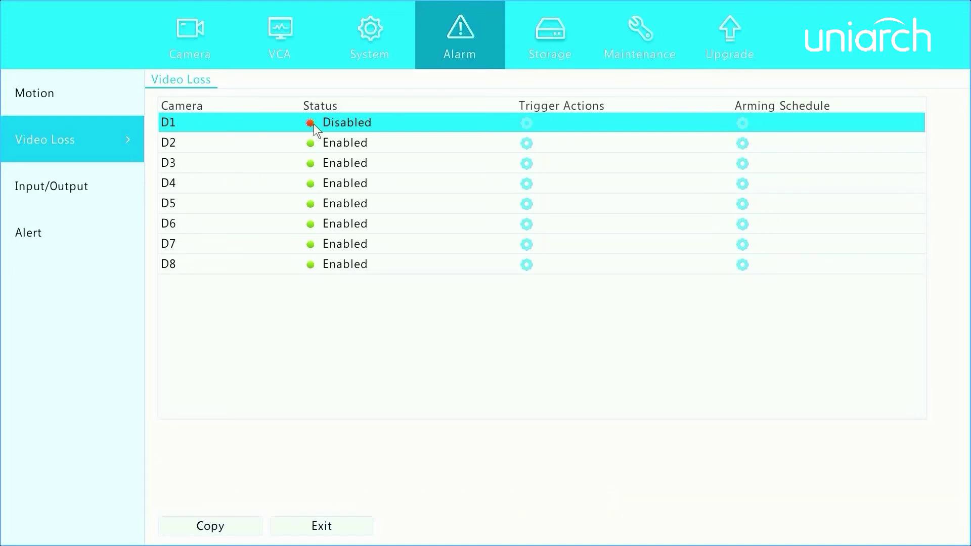
pyautogui.click(521, 122)
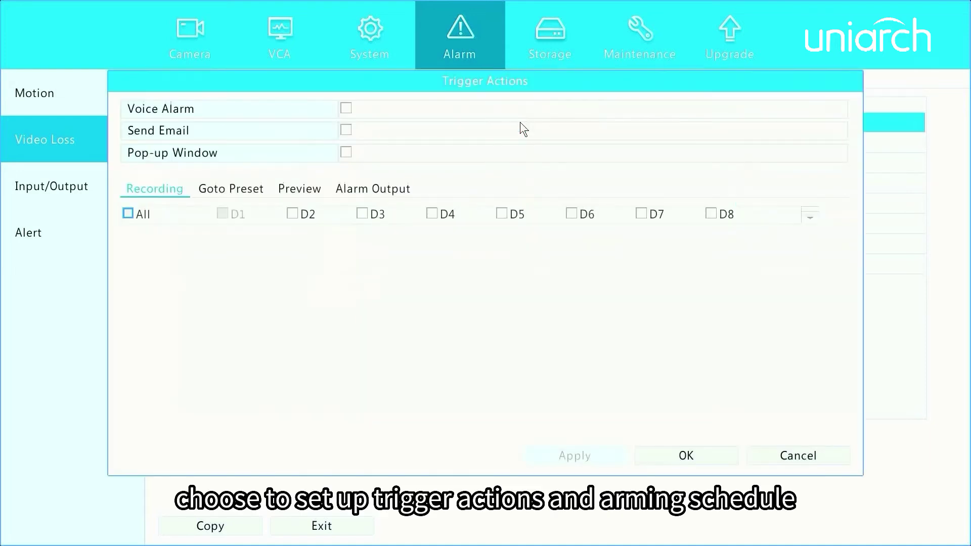
pyautogui.click(752, 450)
# - Leave D1's video loss arming schedule unchanged and bring up the alarm Input/Output list
pyautogui.click(742, 124)
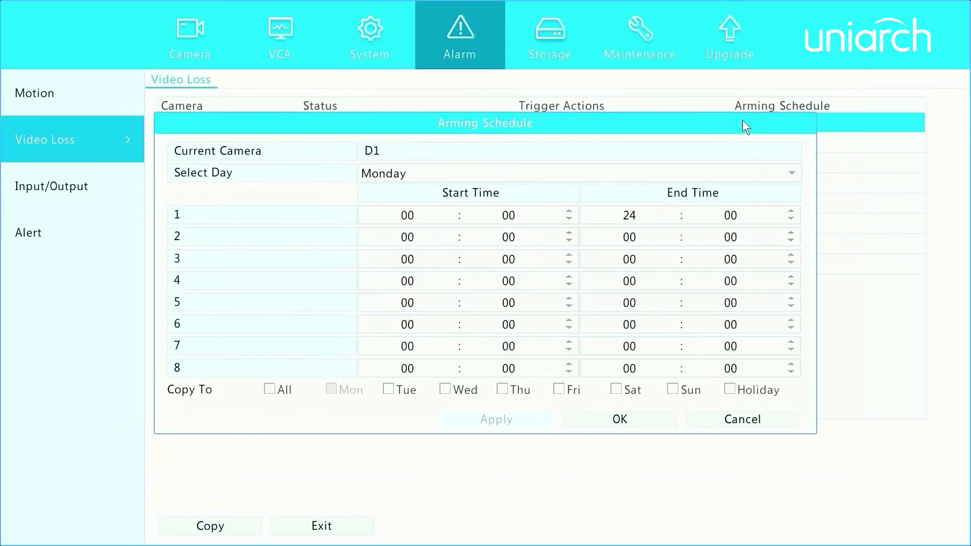
pyautogui.click(762, 428)
pyautogui.click(114, 188)
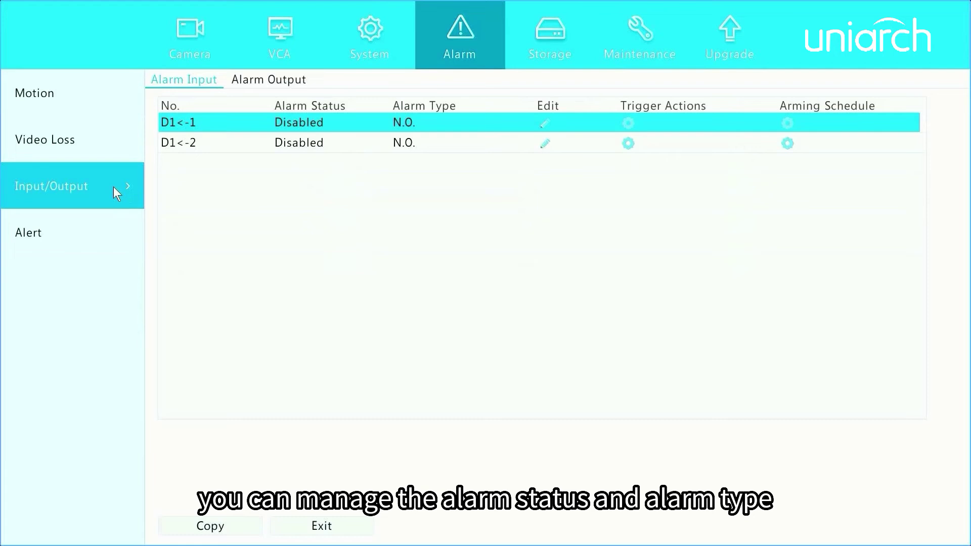
pyautogui.click(545, 126)
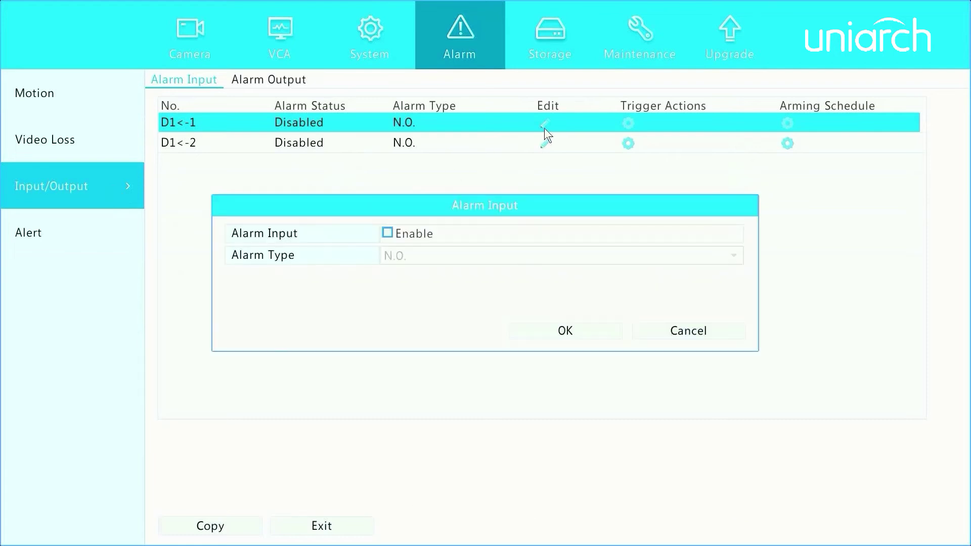
pyautogui.click(387, 233)
pyautogui.click(732, 262)
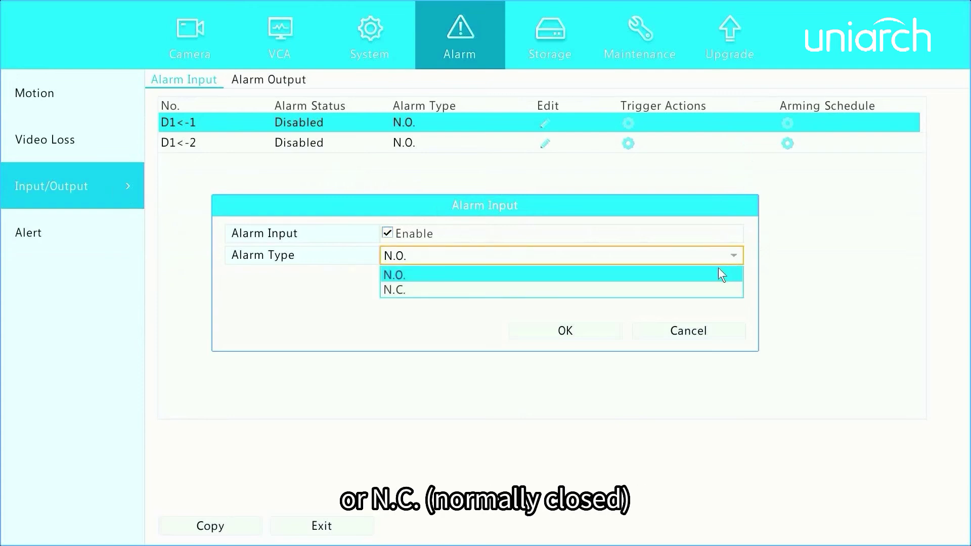
pyautogui.click(718, 274)
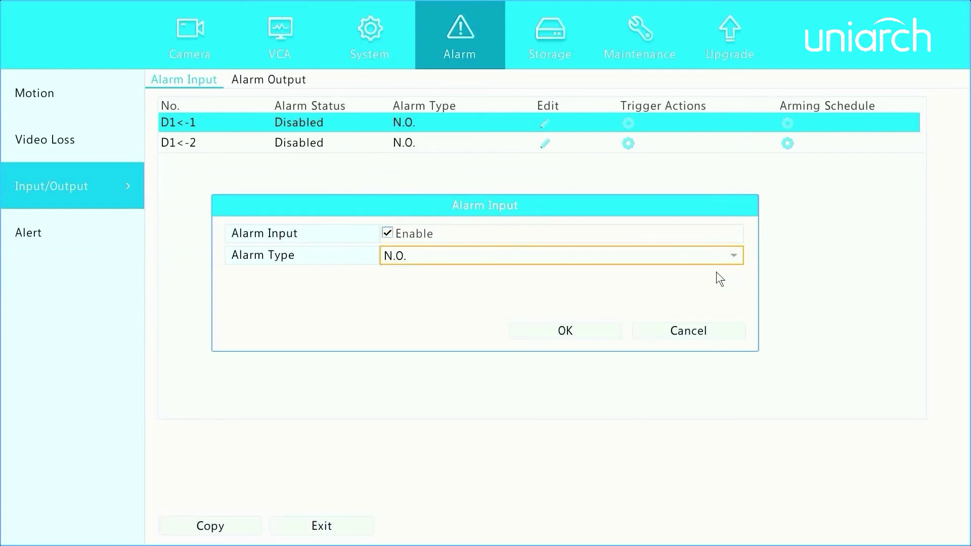
pyautogui.click(702, 324)
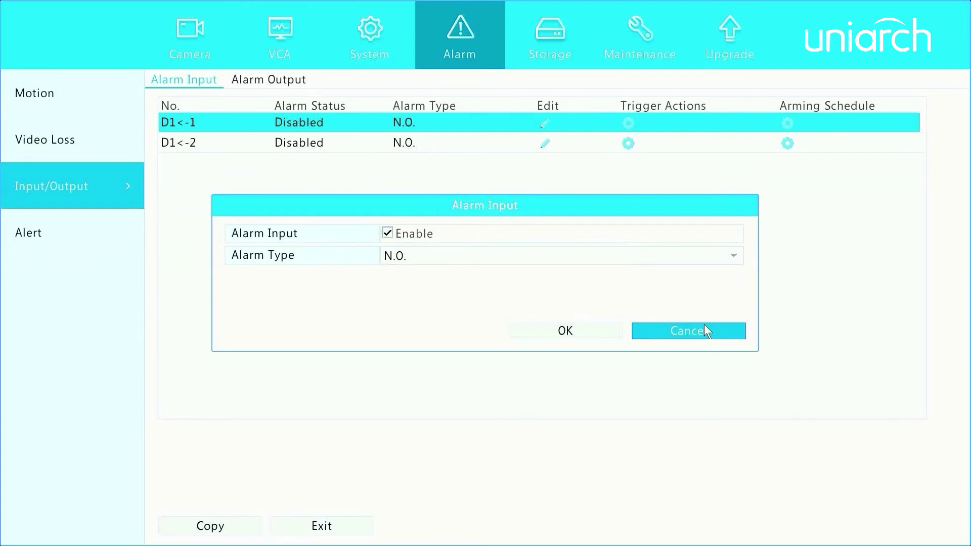
pyautogui.click(275, 80)
pyautogui.click(620, 127)
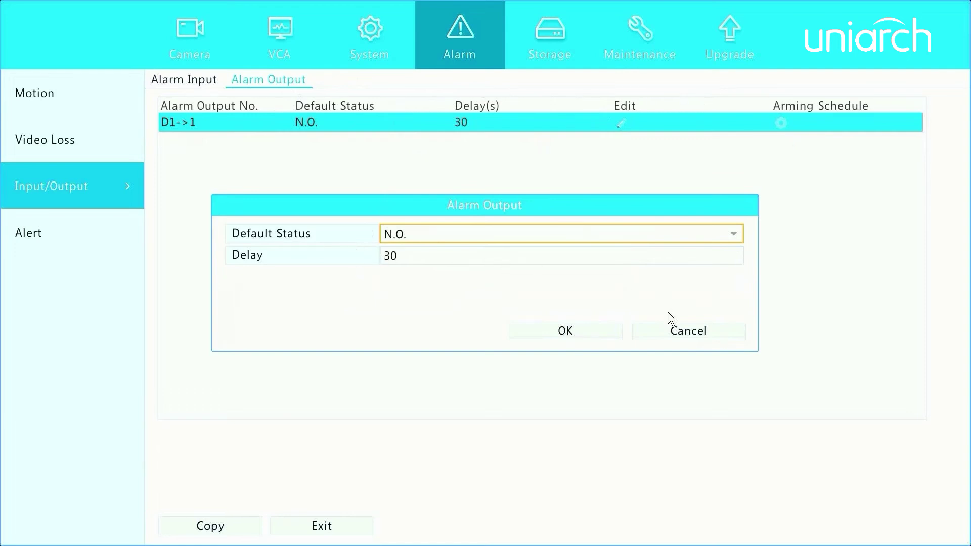
pyautogui.click(669, 332)
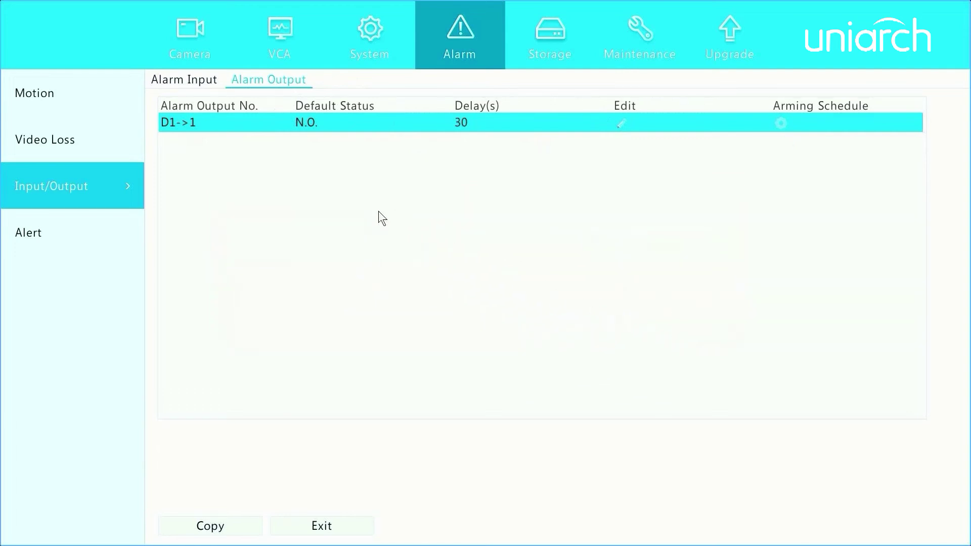
pyautogui.click(200, 78)
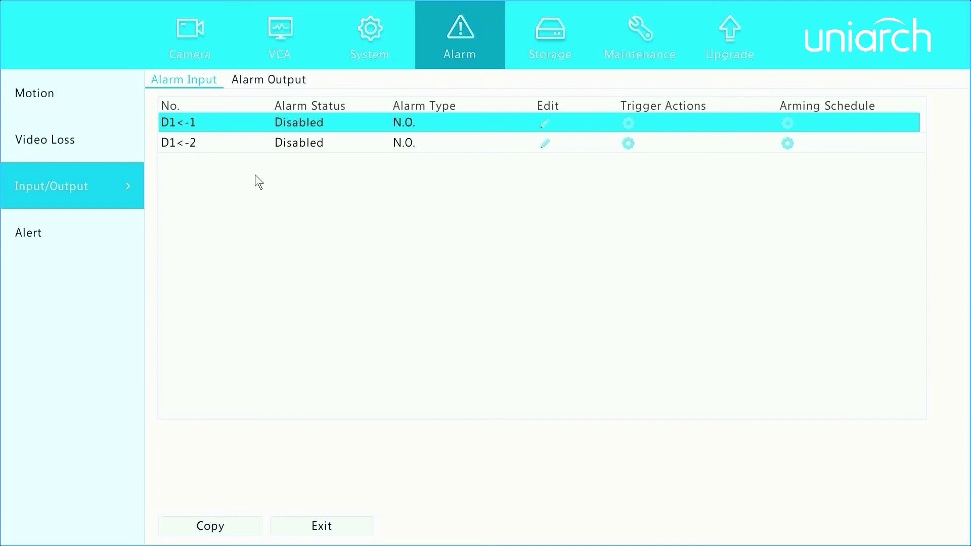
# - Show the Alert settings with the alert type left on IP Conflict
pyautogui.click(117, 215)
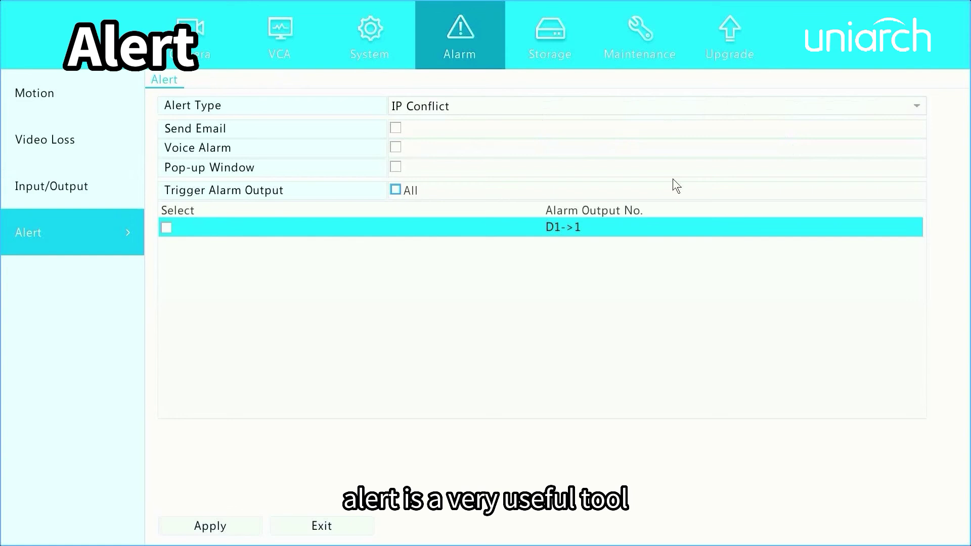
pyautogui.click(918, 108)
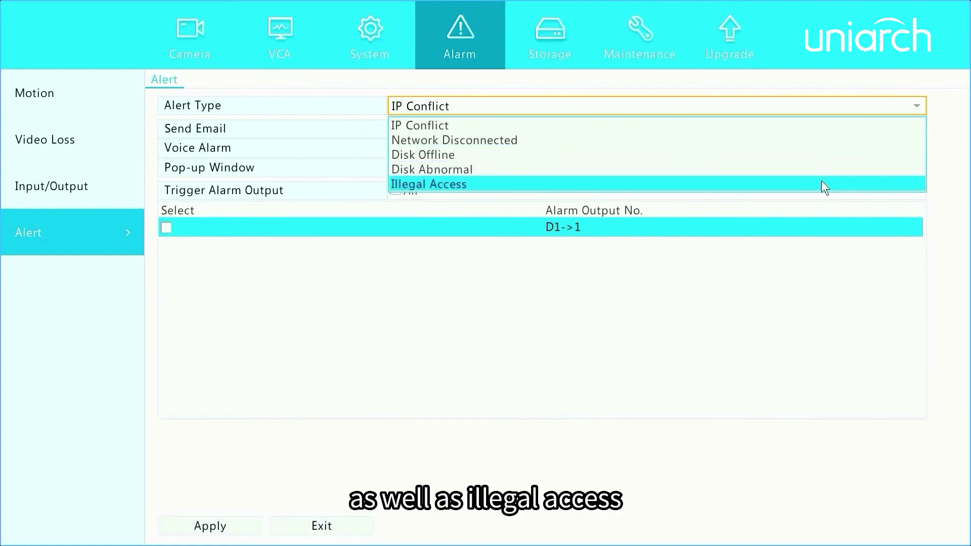
pyautogui.click(938, 181)
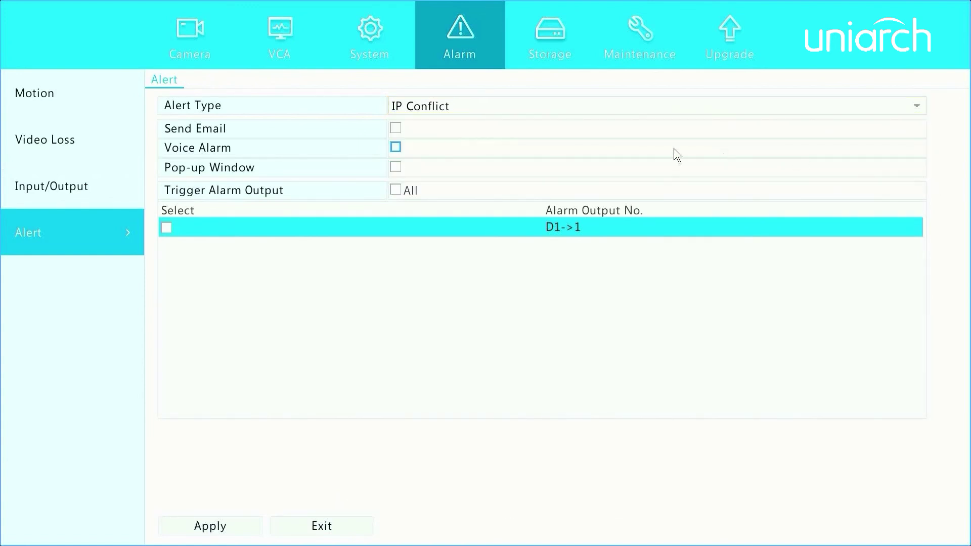